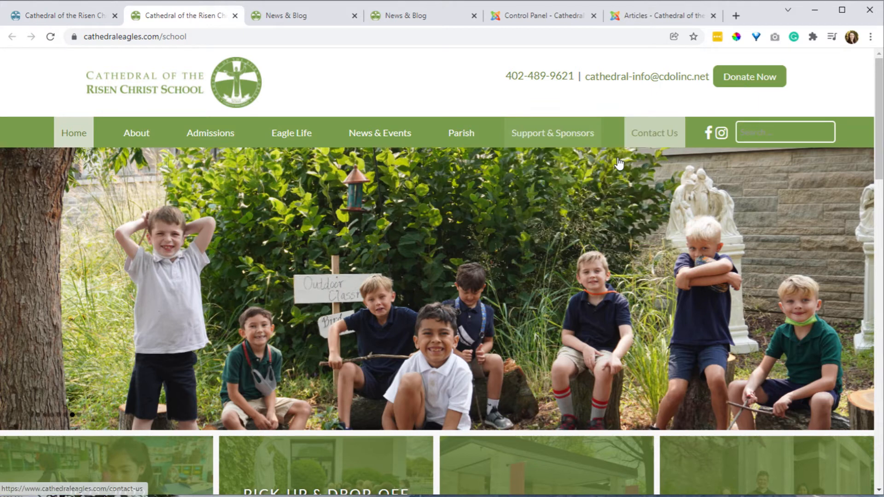
# Step: Review the school home page down to its footer, and examine the error message on the Covid Tracker page
pyautogui.scroll(-20, 747, 297)
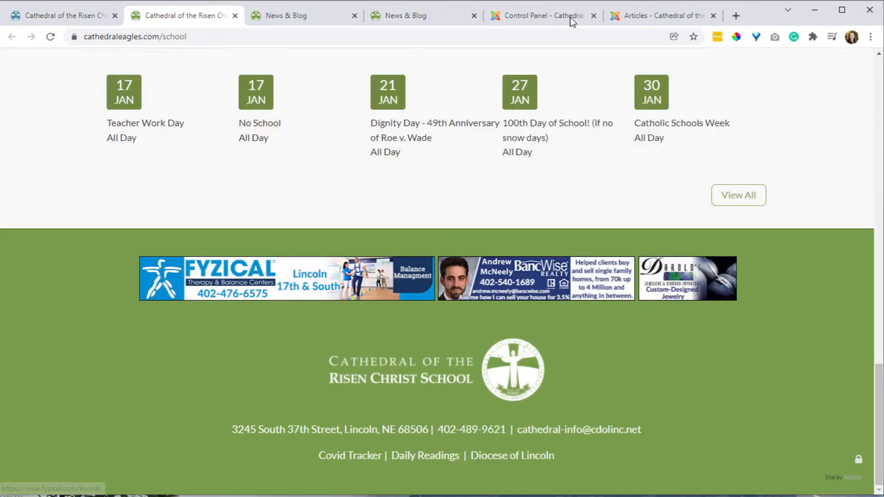
pyautogui.click(281, 14)
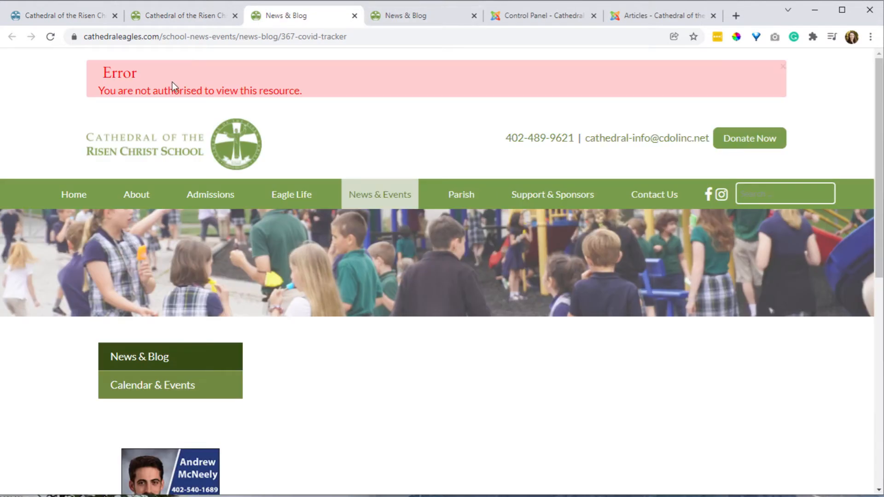
pyautogui.moveTo(108, 78); pyautogui.dragTo(328, 91)
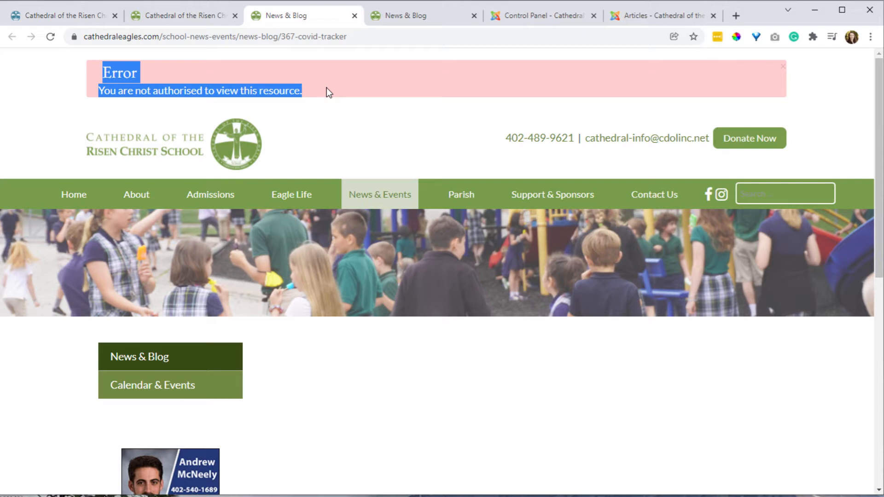
pyautogui.click(405, 16)
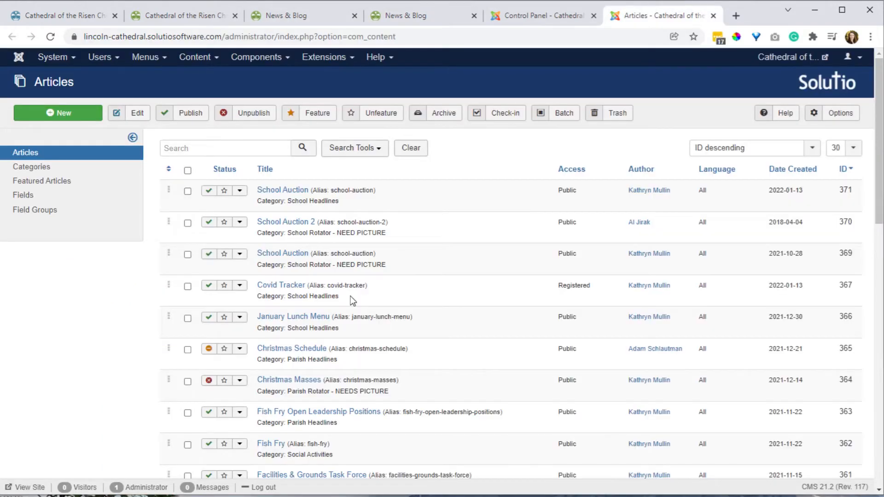
# Step: Compare the Covid Tracker article's category and access level in the Articles list with the public News & Blog pages
pyautogui.moveTo(354, 300); pyautogui.dragTo(257, 284)
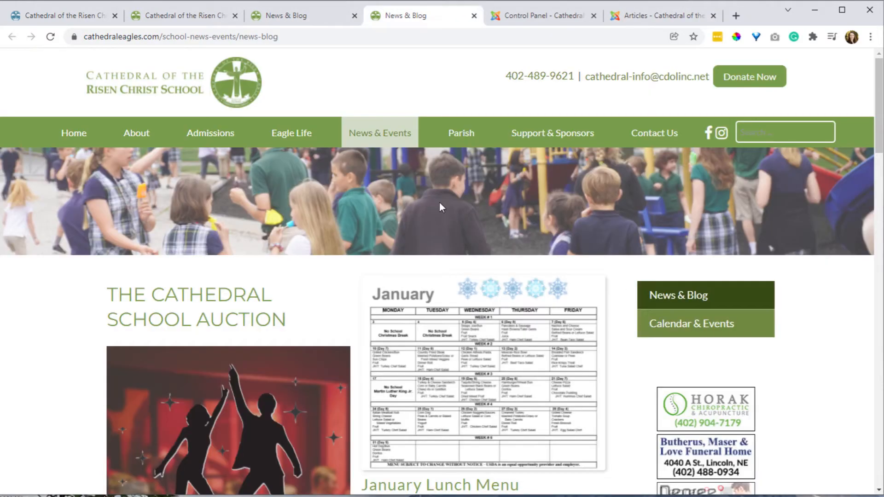
pyautogui.scroll(-12, 447, 222)
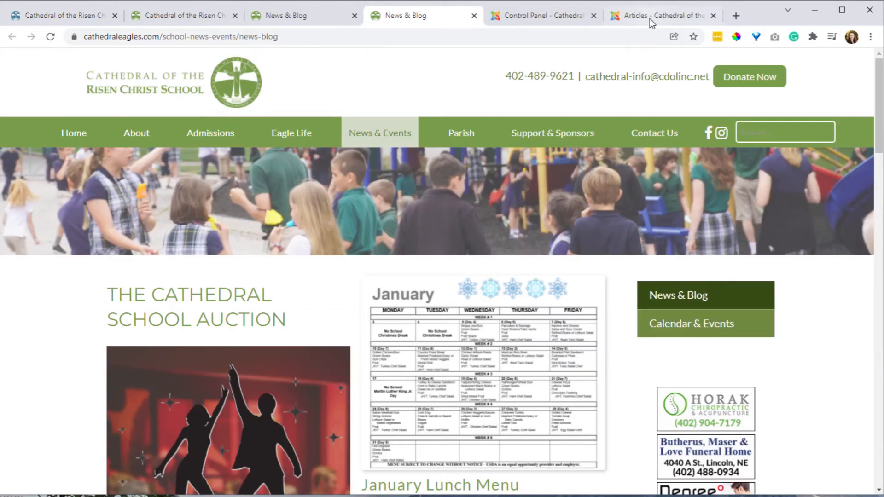
pyautogui.click(650, 18)
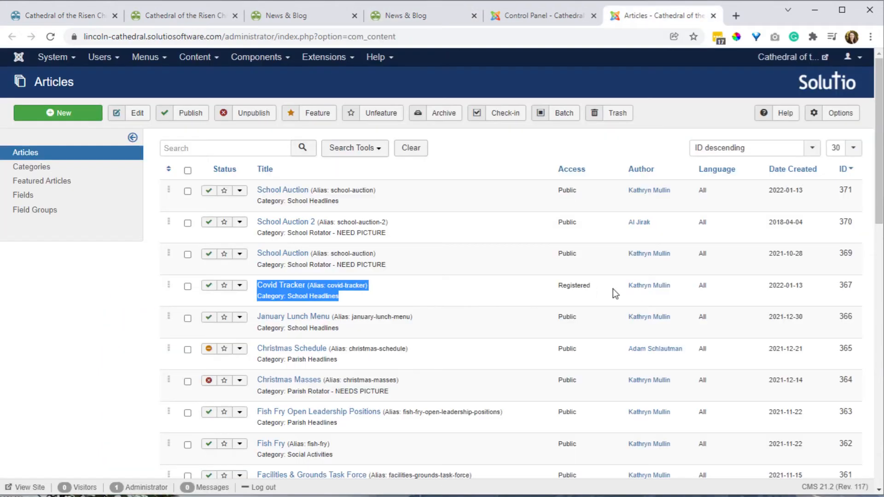
pyautogui.moveTo(612, 289); pyautogui.dragTo(554, 286)
pyautogui.click(302, 16)
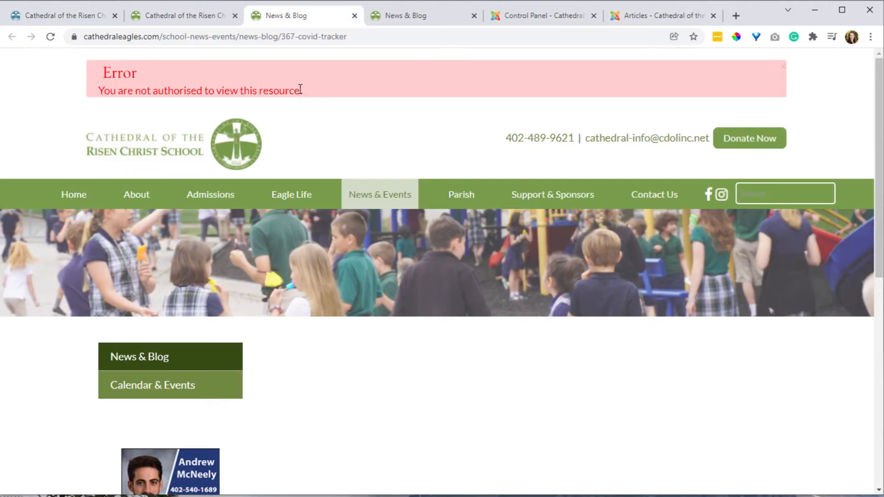
pyautogui.tripleClick(294, 89)
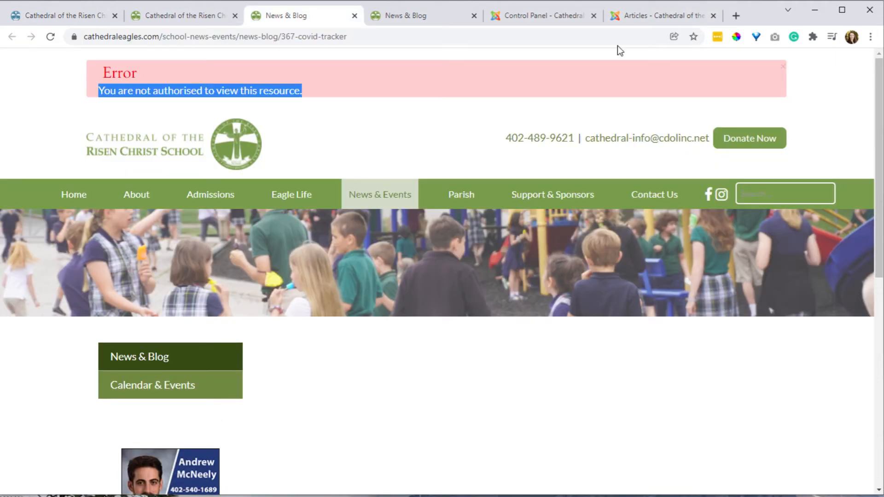
pyautogui.click(656, 19)
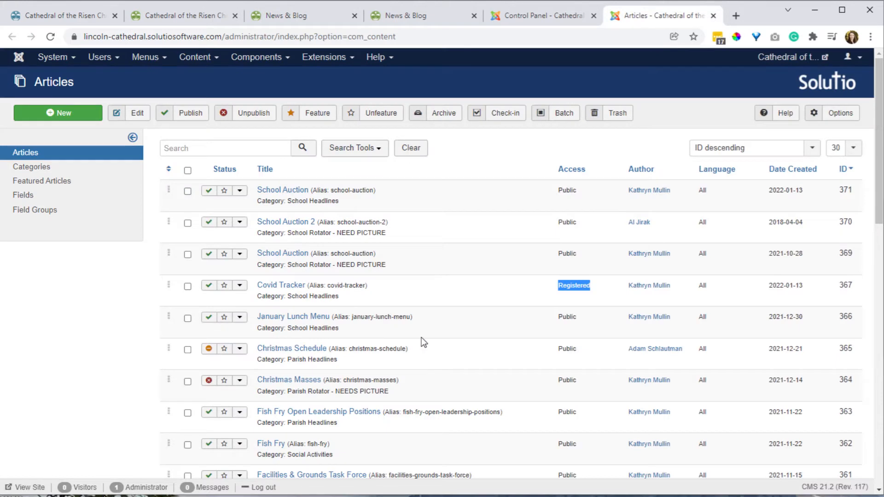
pyautogui.click(437, 17)
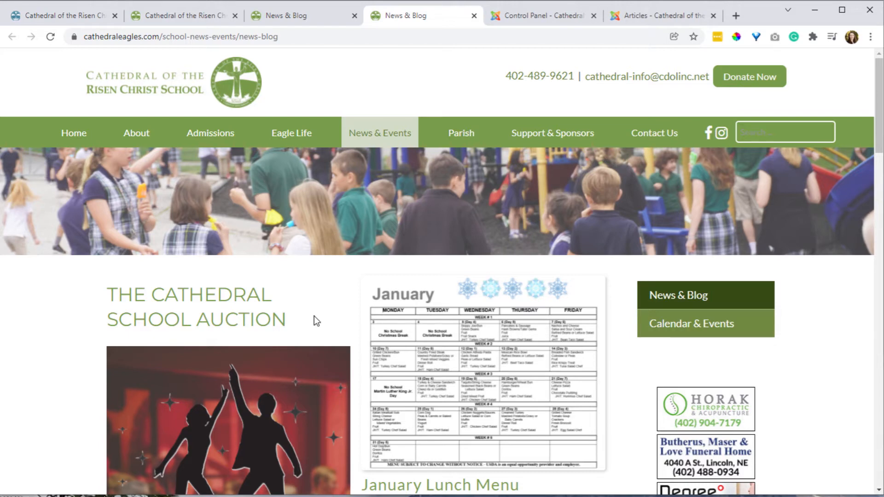
pyautogui.click(650, 16)
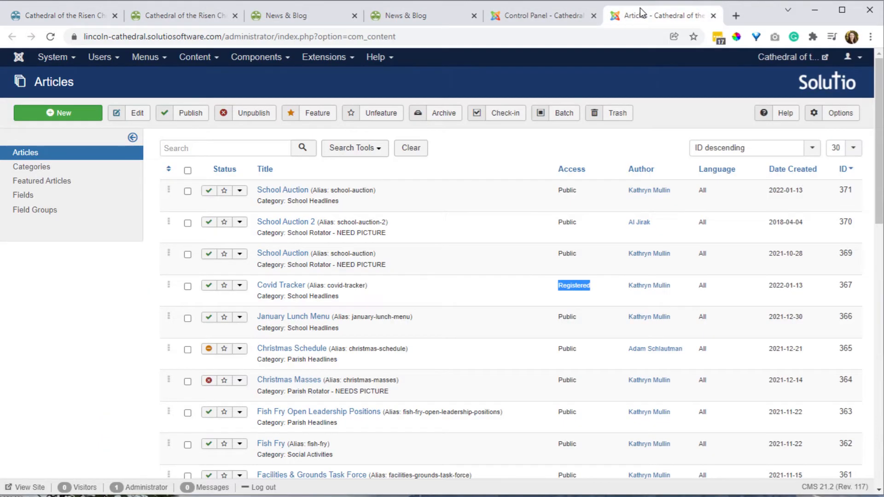
# Step: Open the Covid Tracker article for editing and set its category to "Other - DO NOT DELETE"
pyautogui.click(295, 286)
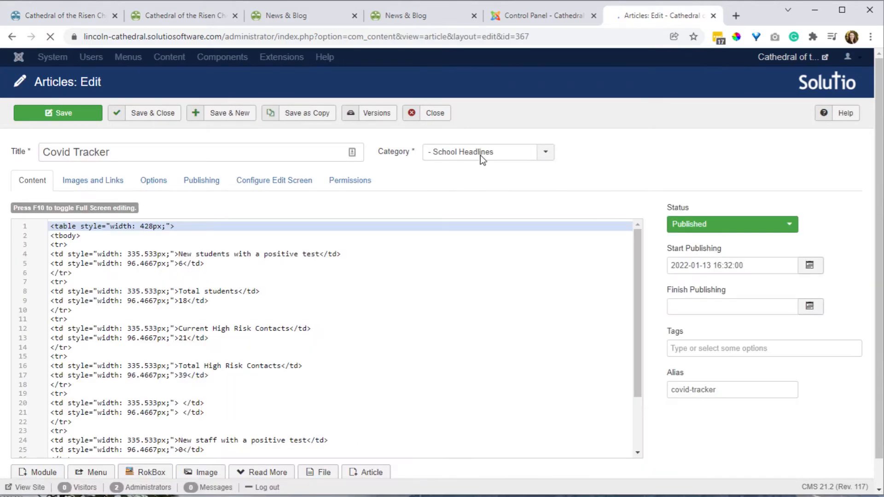
pyautogui.click(480, 156)
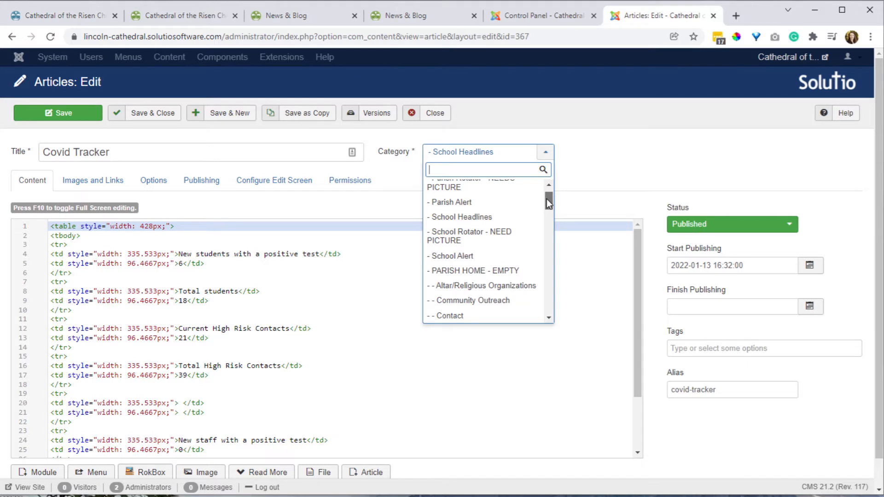
pyautogui.moveTo(547, 201); pyautogui.dragTo(548, 303)
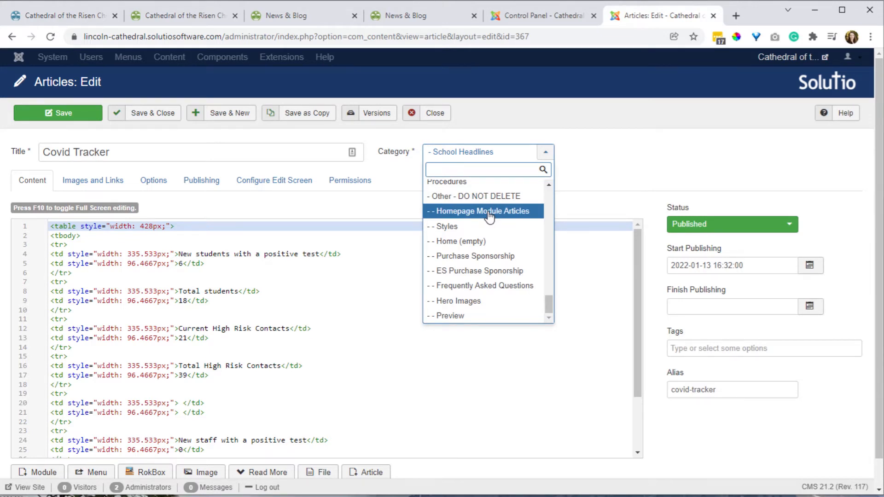
pyautogui.scroll(3, 489, 217)
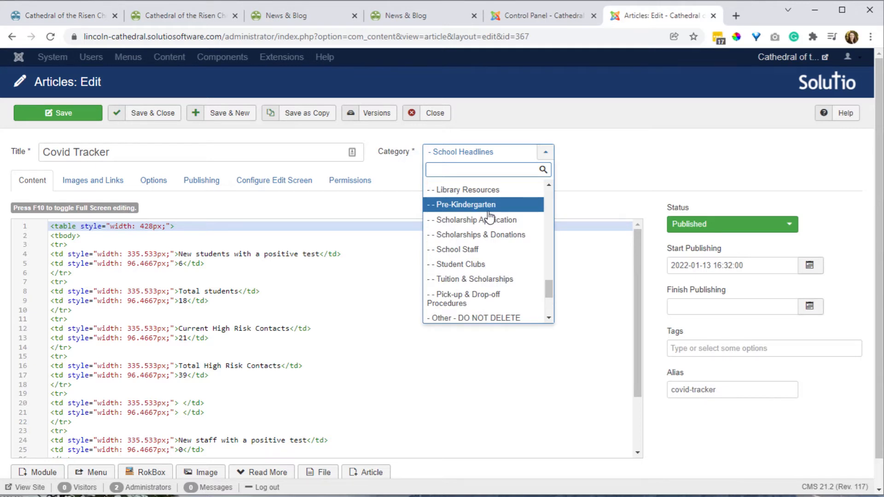
pyautogui.scroll(-3, 490, 217)
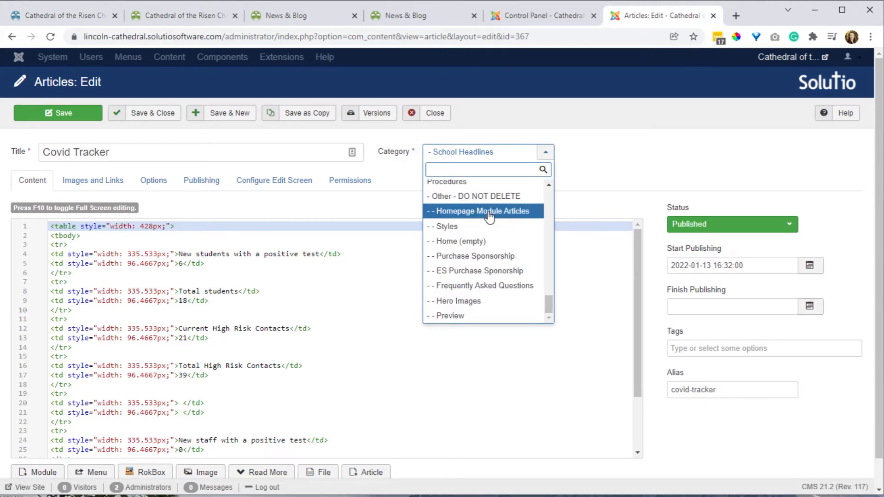
pyautogui.click(479, 197)
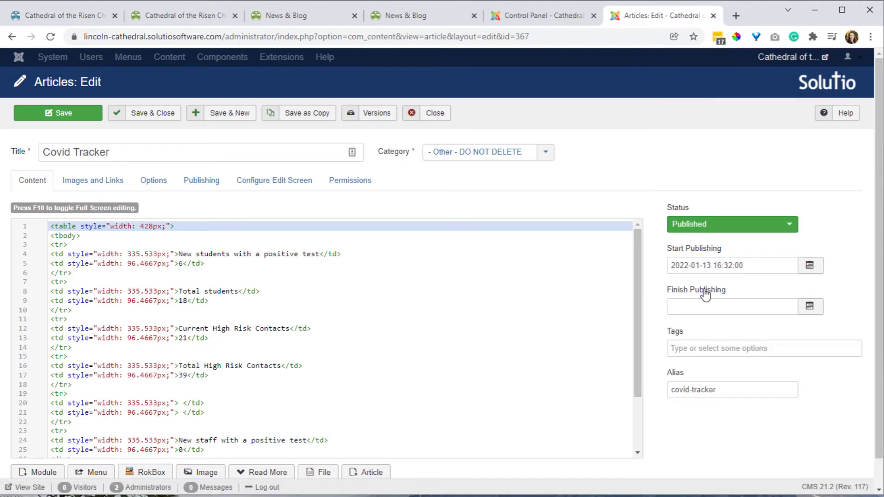
pyautogui.click(201, 181)
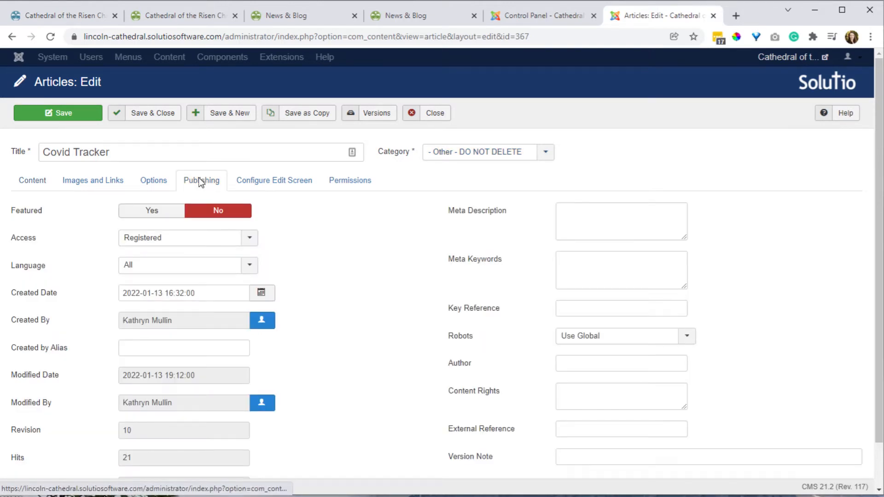
pyautogui.click(274, 180)
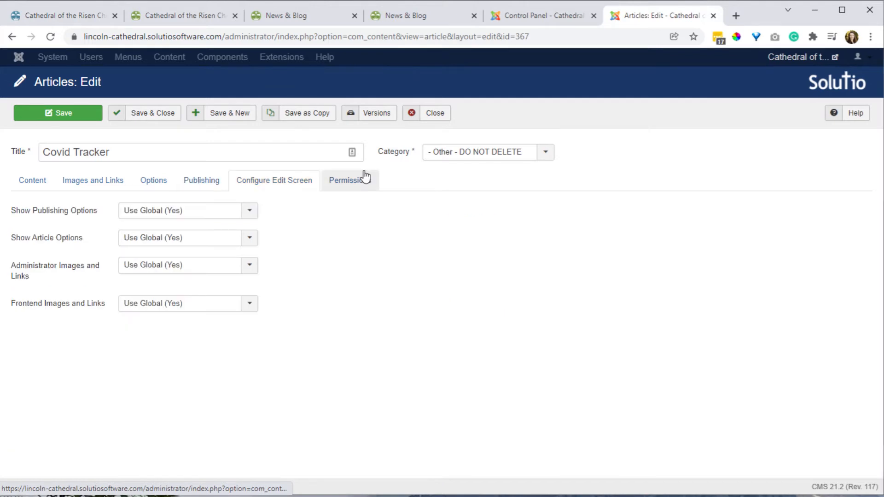
pyautogui.click(92, 181)
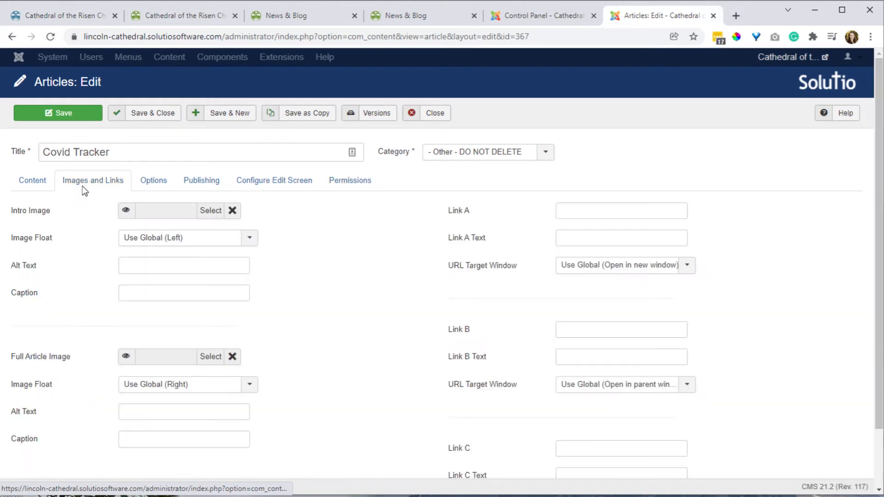
pyautogui.click(24, 194)
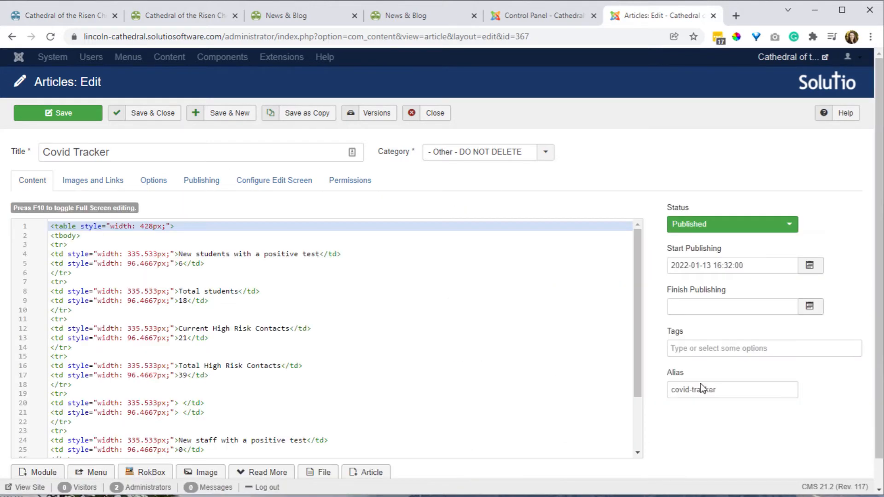
pyautogui.scroll(-1, 701, 383)
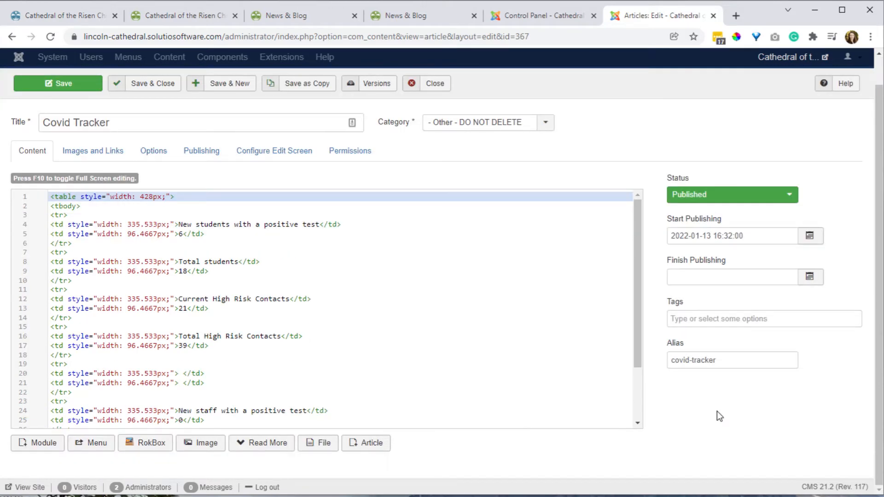
# Step: Set the Covid Tracker article's access to Public, save and close it, and check its entry in the Articles list
pyautogui.click(208, 153)
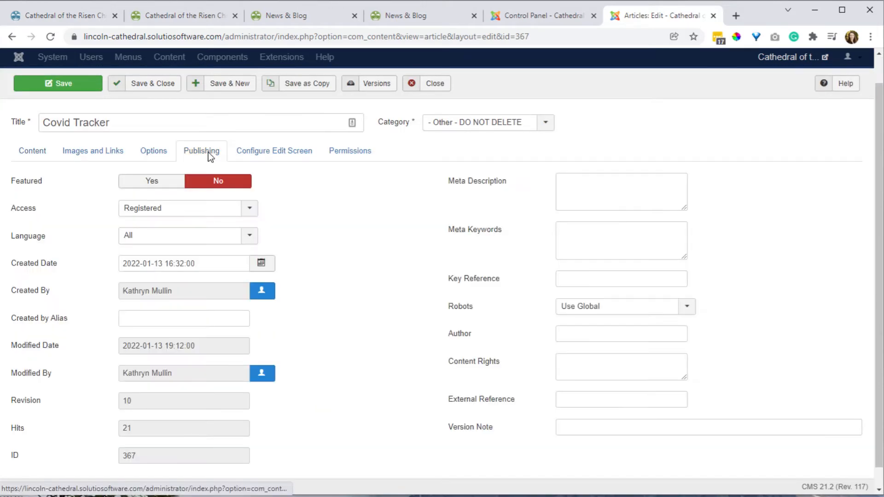
pyautogui.click(145, 208)
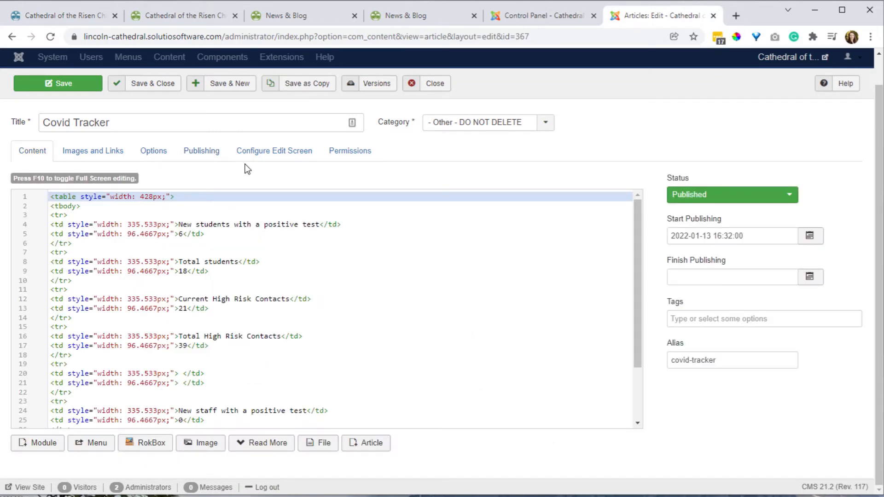
pyautogui.click(202, 150)
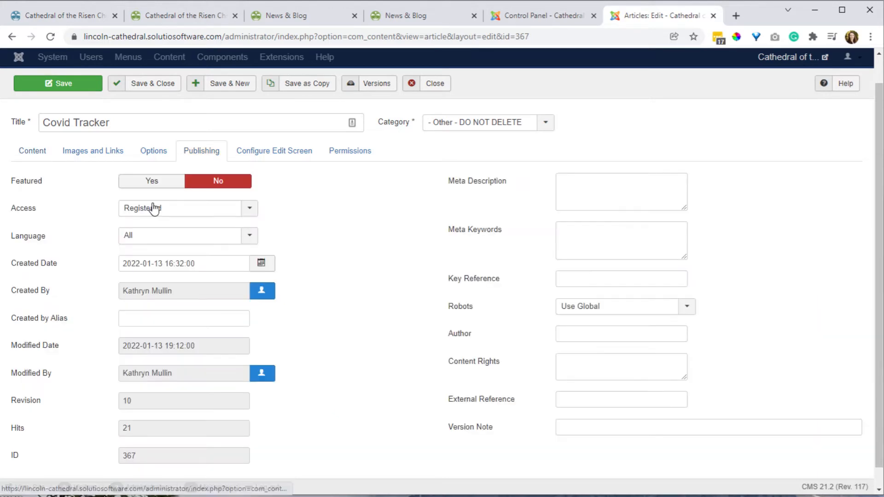
pyautogui.click(154, 208)
pyautogui.click(155, 228)
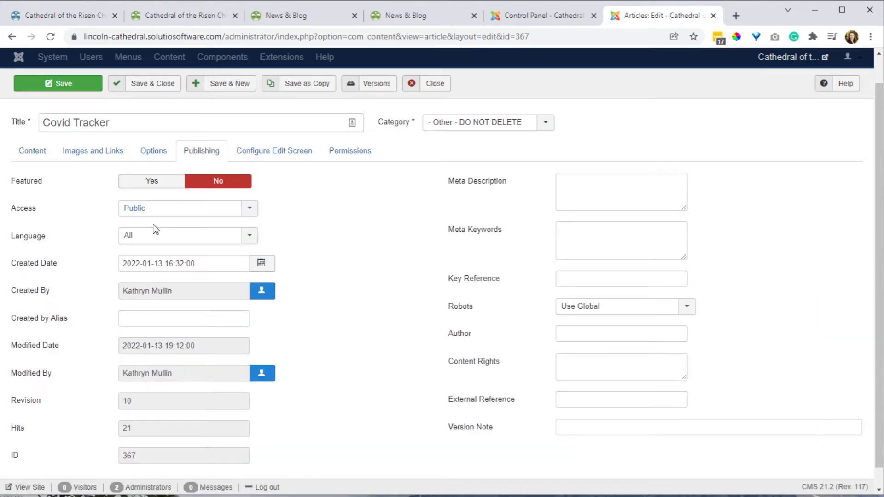
pyautogui.click(154, 211)
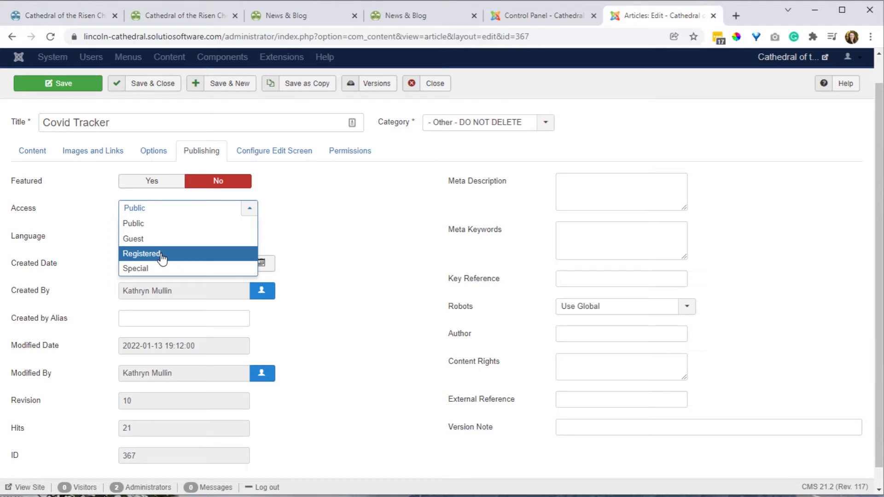
pyautogui.scroll(1, 380, 215)
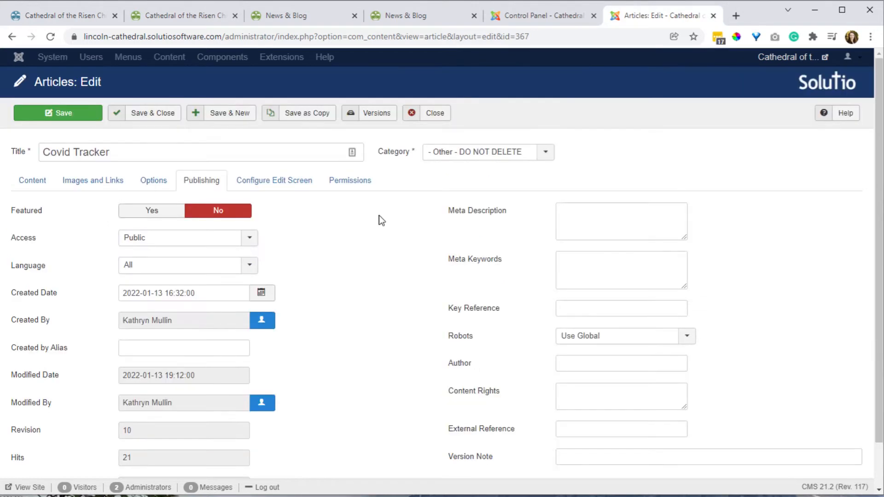
pyautogui.click(144, 116)
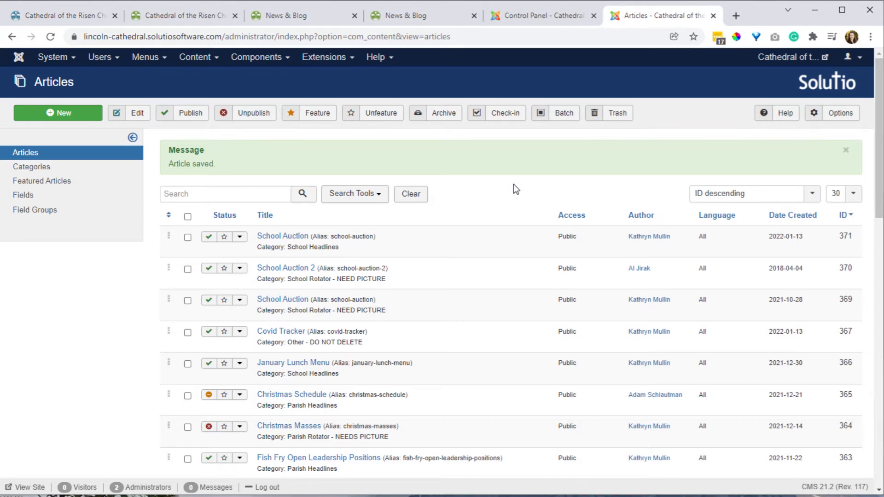
pyautogui.moveTo(257, 331); pyautogui.dragTo(363, 342)
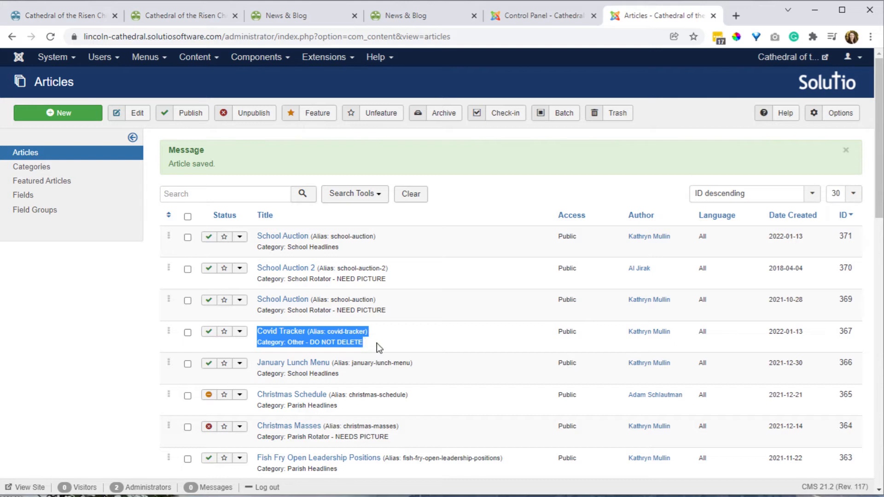
# Step: Check the school home page and open the School Submenu's list of menu items in the site administration
pyautogui.click(544, 18)
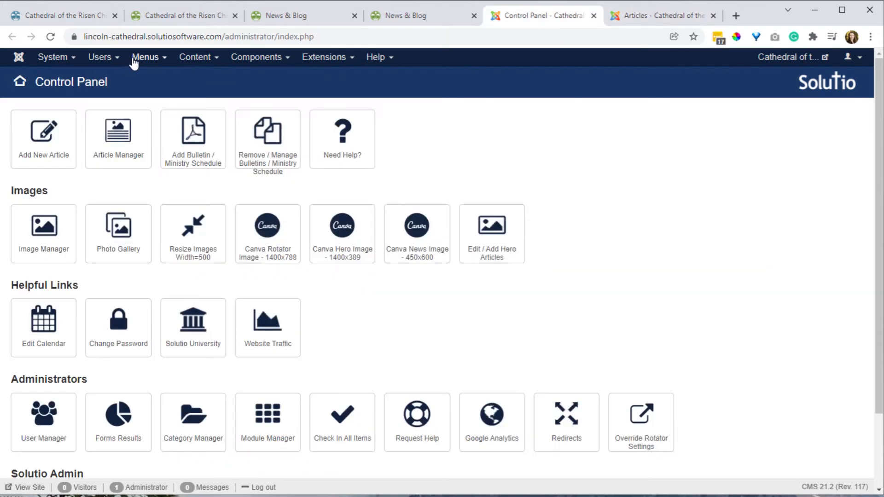
pyautogui.click(134, 60)
pyautogui.moveTo(183, 186)
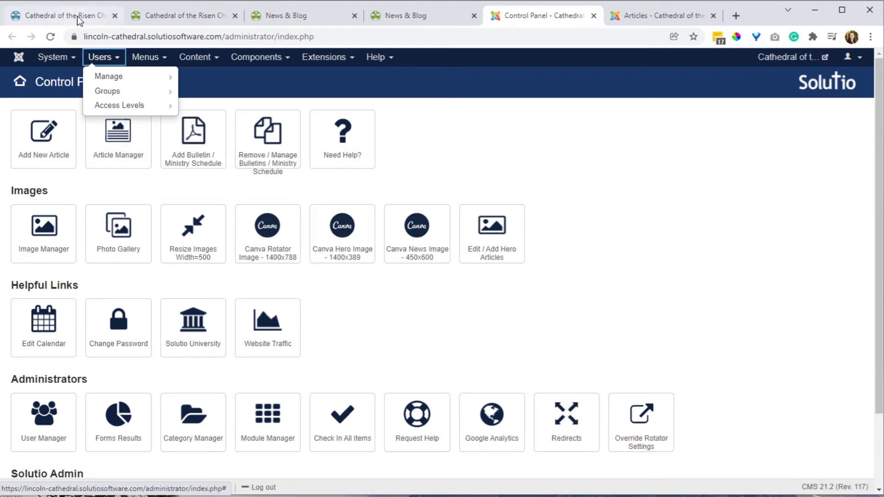
pyautogui.click(180, 16)
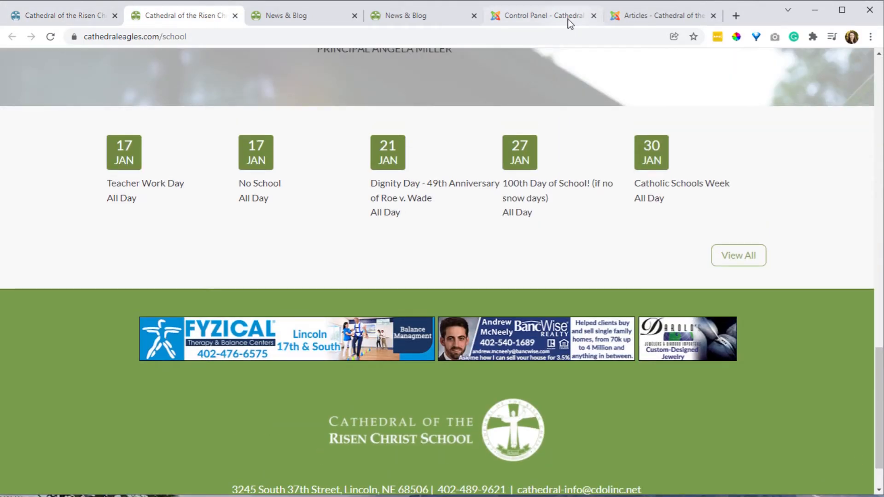
pyautogui.press('Home')
pyautogui.click(568, 12)
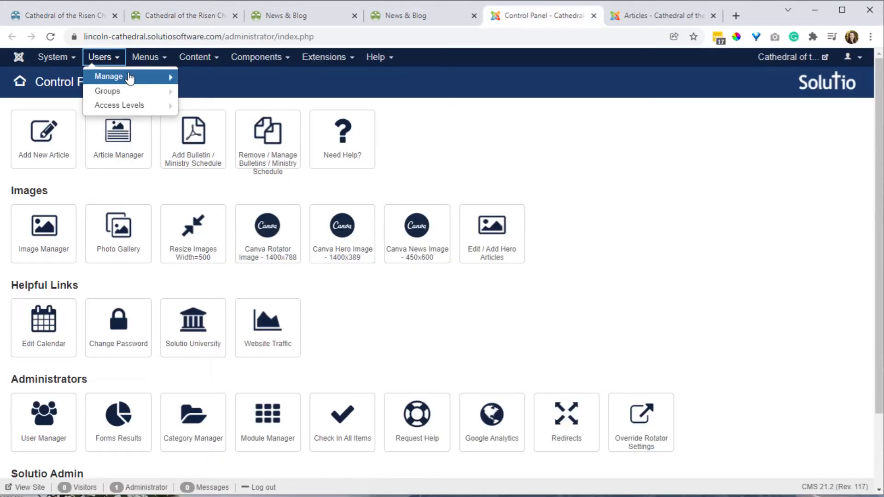
pyautogui.click(145, 57)
pyautogui.moveTo(193, 159)
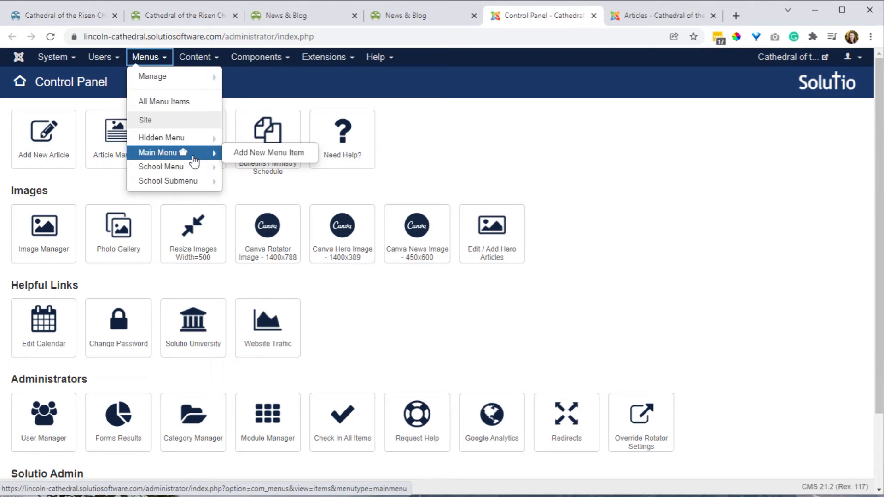
pyautogui.click(183, 185)
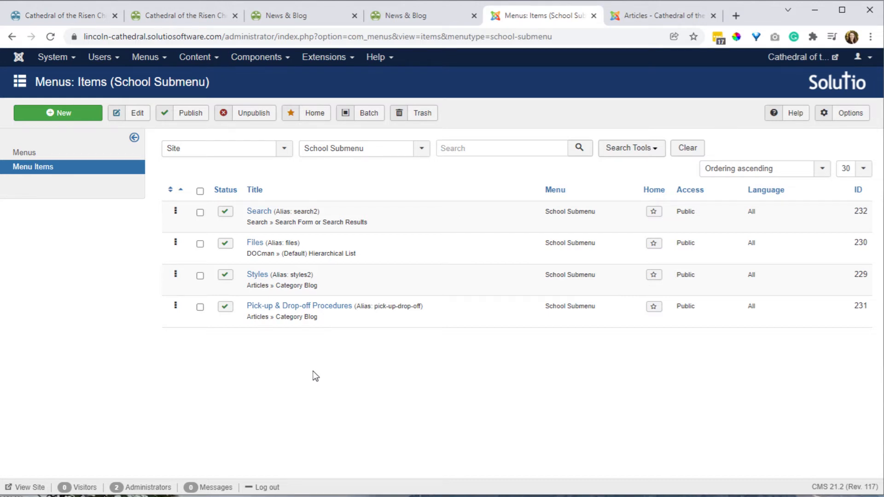
# Step: Create a School Submenu item of type Single Article and select the Covid Tracker article for it
pyautogui.click(76, 116)
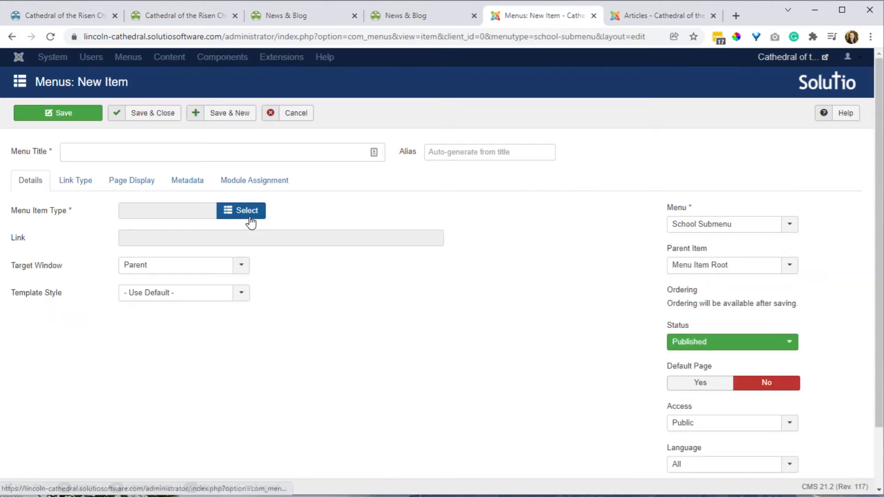
pyautogui.click(249, 212)
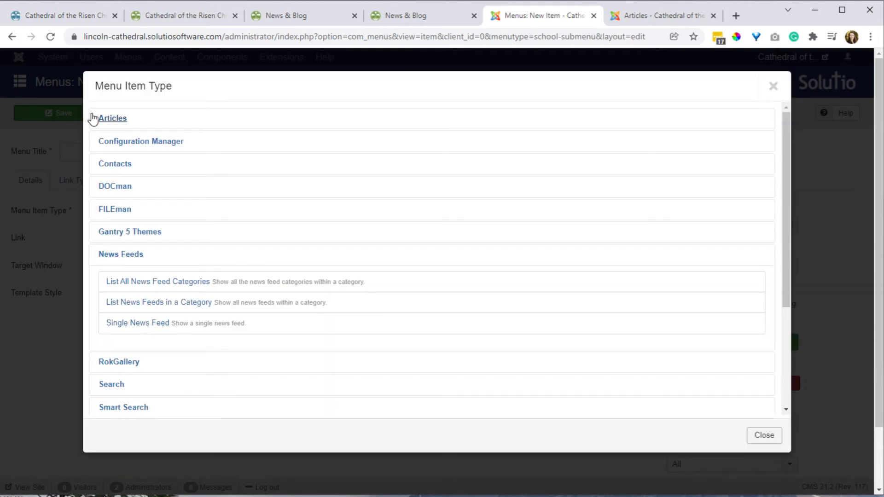
pyautogui.click(94, 118)
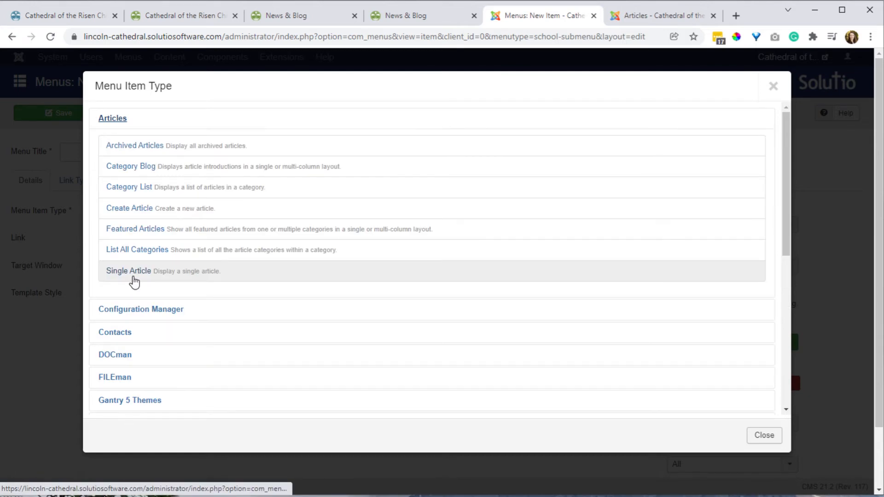
pyautogui.click(129, 271)
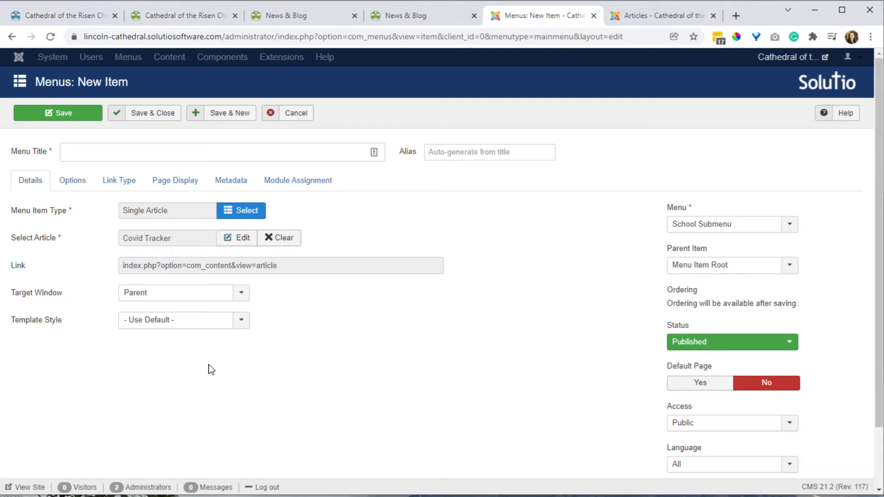
# Step: Enter "Covid Tracker" as the new menu item's title and review its alias and parent item options
pyautogui.click(82, 152)
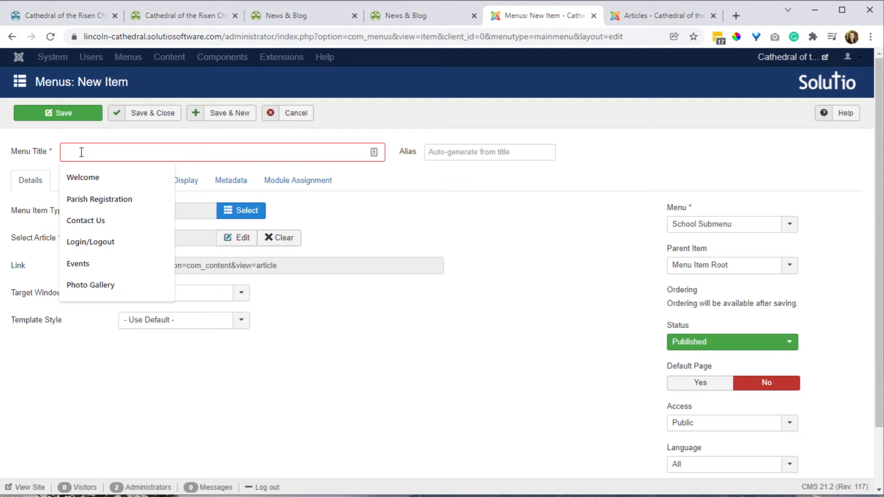
pyautogui.write('Covid Tracker')
pyautogui.click(445, 151)
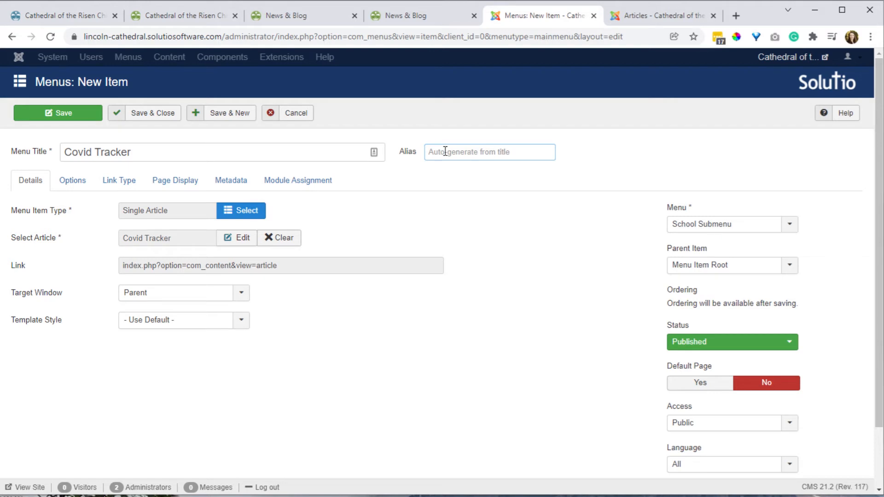
pyautogui.click(527, 152)
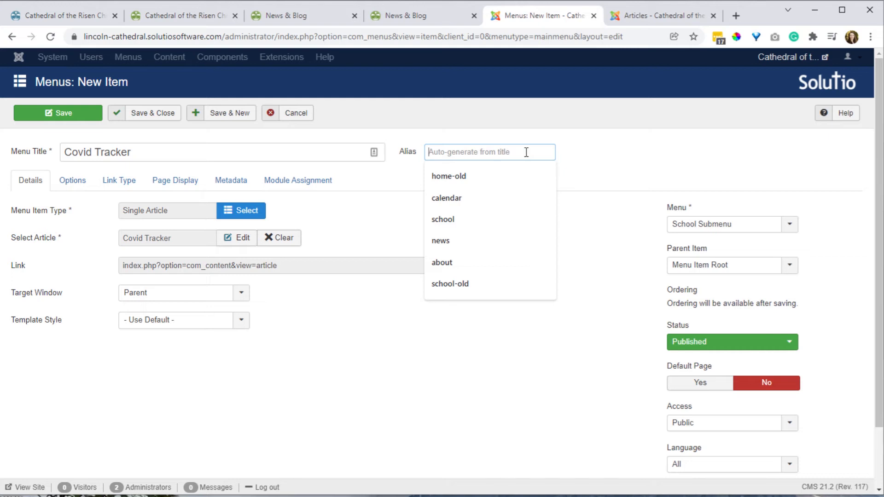
pyautogui.click(709, 251)
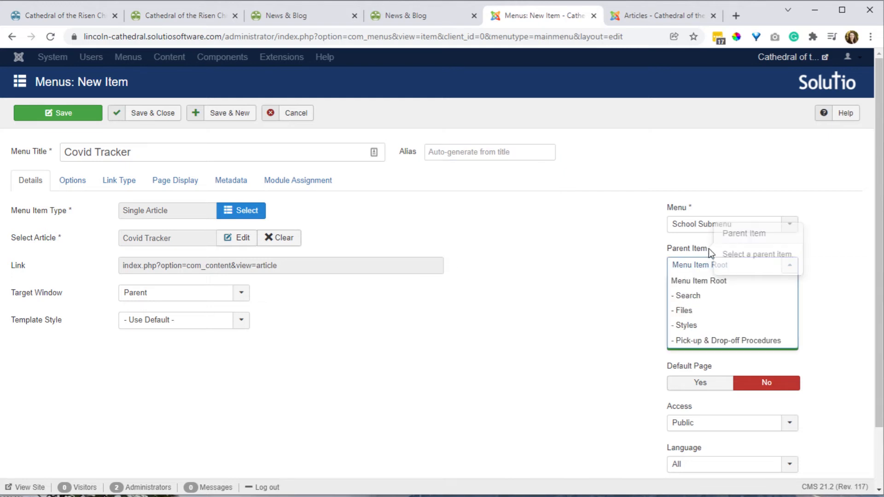
pyautogui.click(512, 153)
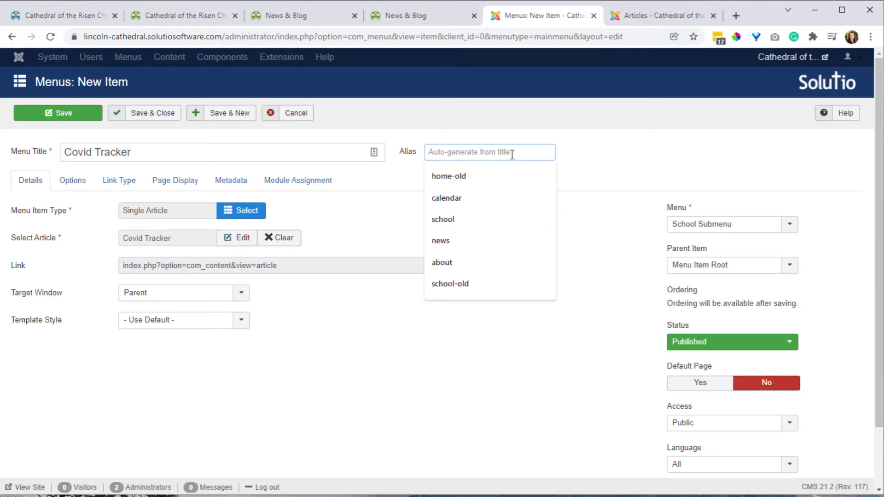
pyautogui.click(332, 306)
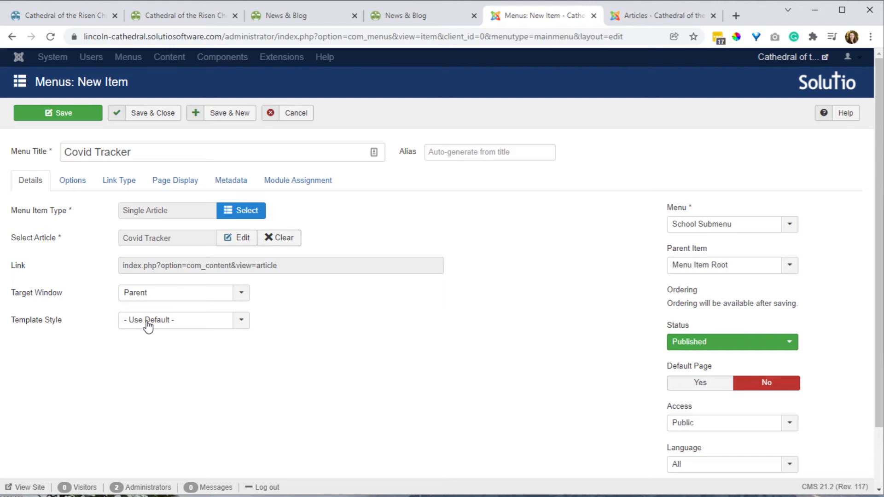
# Step: Set the Covid Tracker menu item's template style to "Gemini - School Outline" and save the item
pyautogui.click(148, 326)
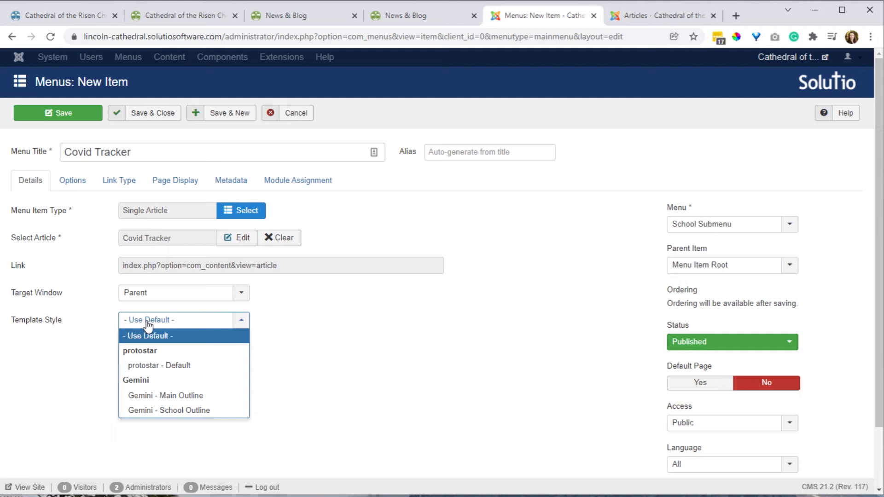
pyautogui.click(196, 412)
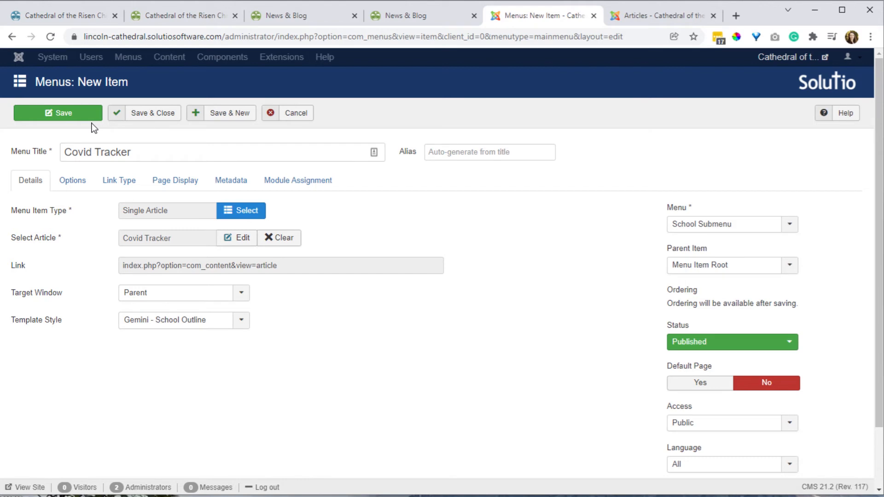
pyautogui.click(92, 115)
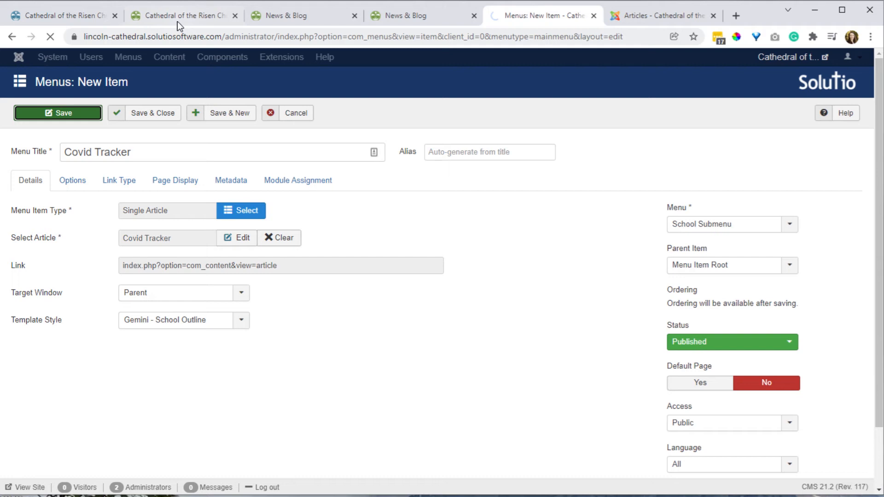
# Step: Open the Covid Tracker page from the school home page's footer link and look through it
pyautogui.click(178, 21)
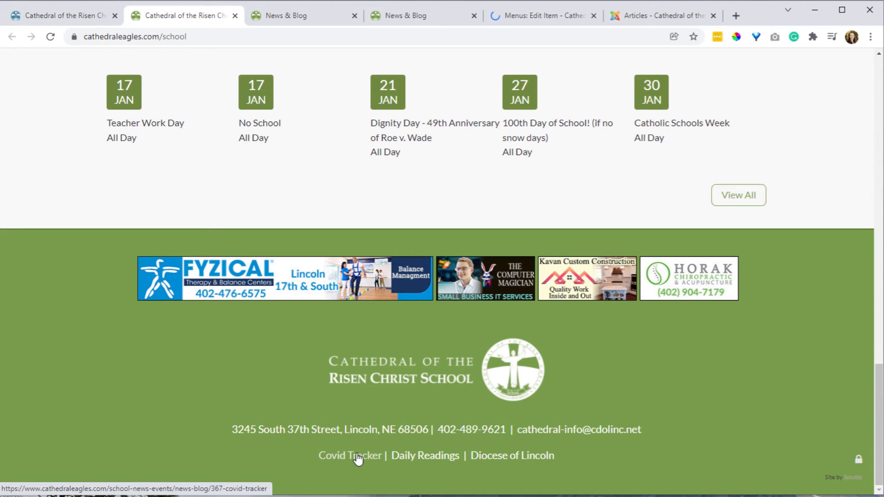
pyautogui.click(358, 456)
pyautogui.scroll(-5, 358, 459)
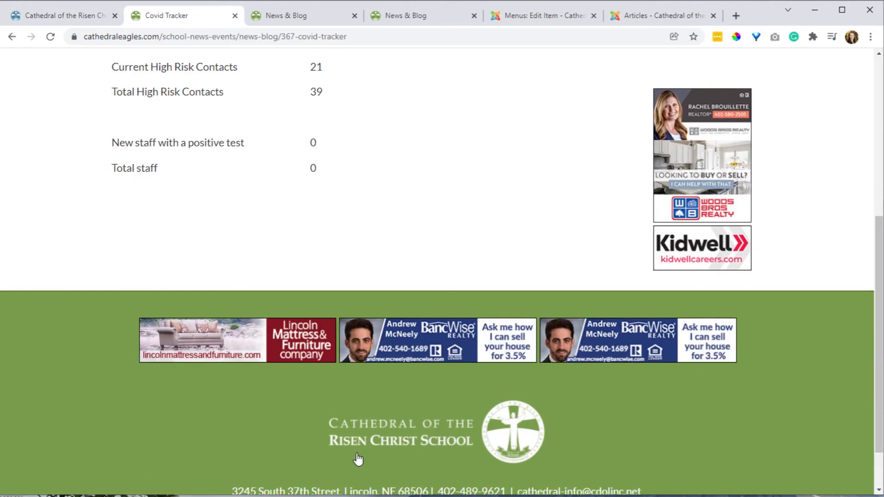
pyautogui.scroll(6, 358, 459)
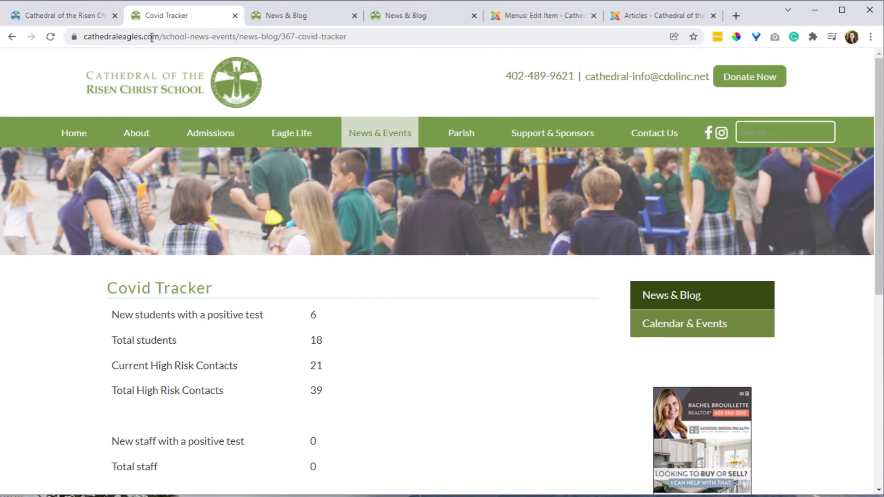
pyautogui.click(152, 37)
pyautogui.write('https://www.cathedraleagles.com/covid-tracker')
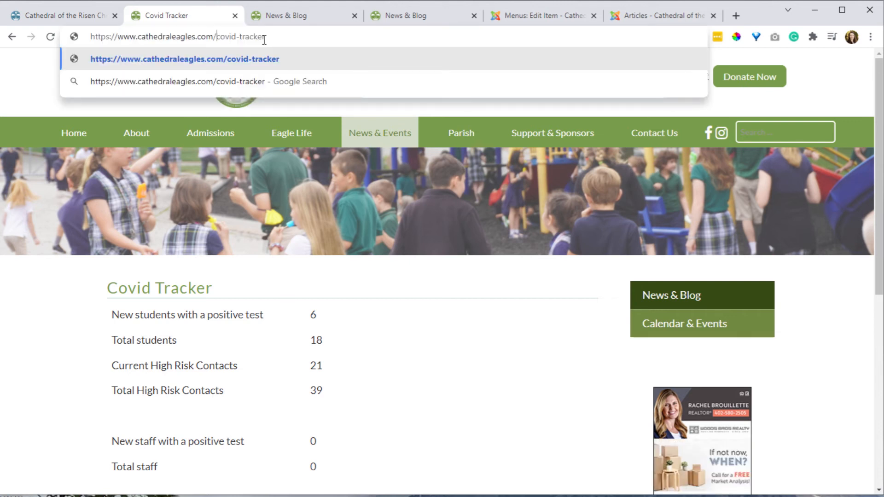
pyautogui.press('Return')
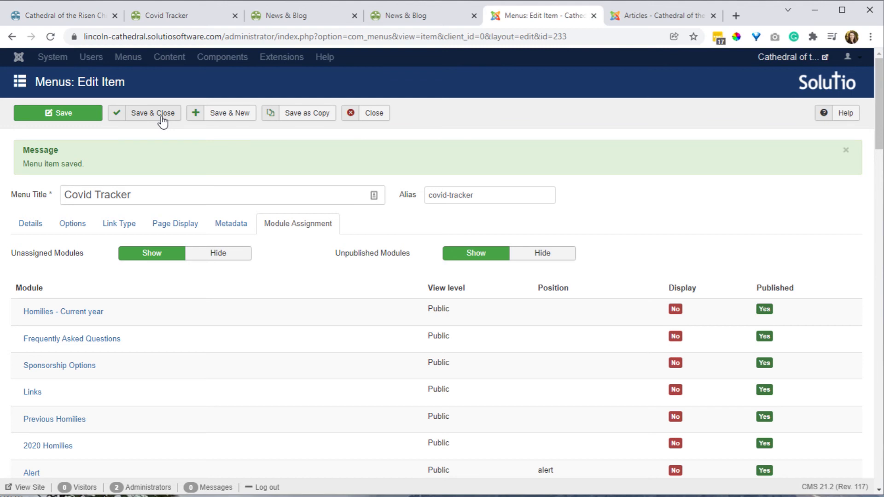
pyautogui.click(162, 118)
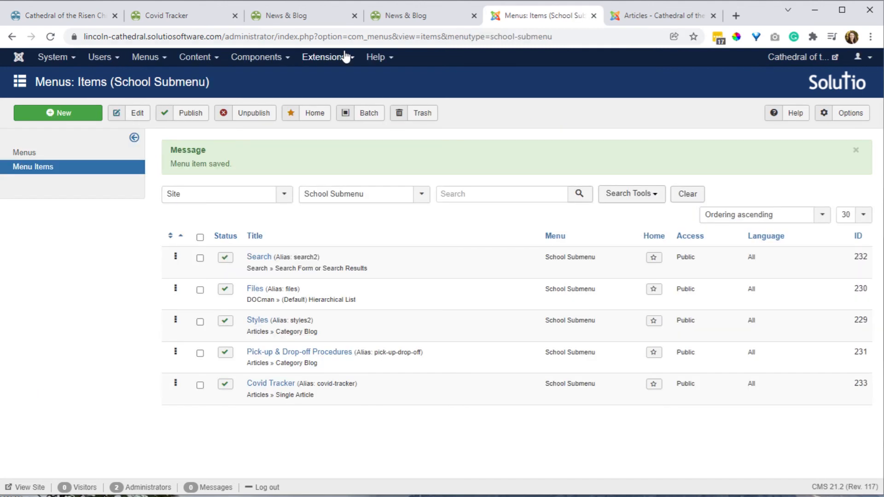